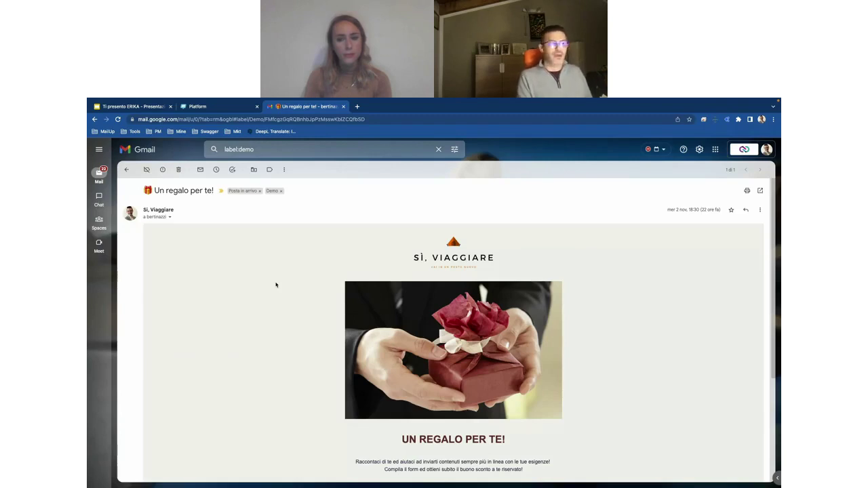
Step: Open the preferences form from the "Un regalo per te!" email and submit it to reach the discount code landing page
scroll(279, 289, "down", 2)
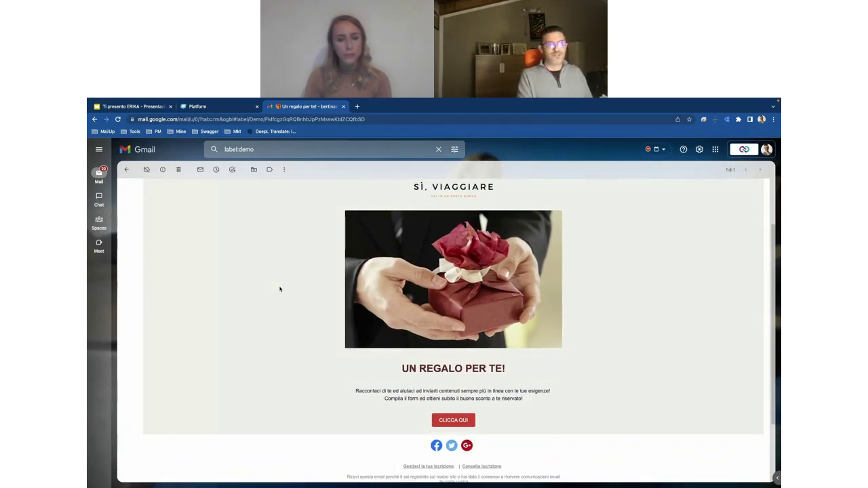
scroll(276, 298, "up", 1)
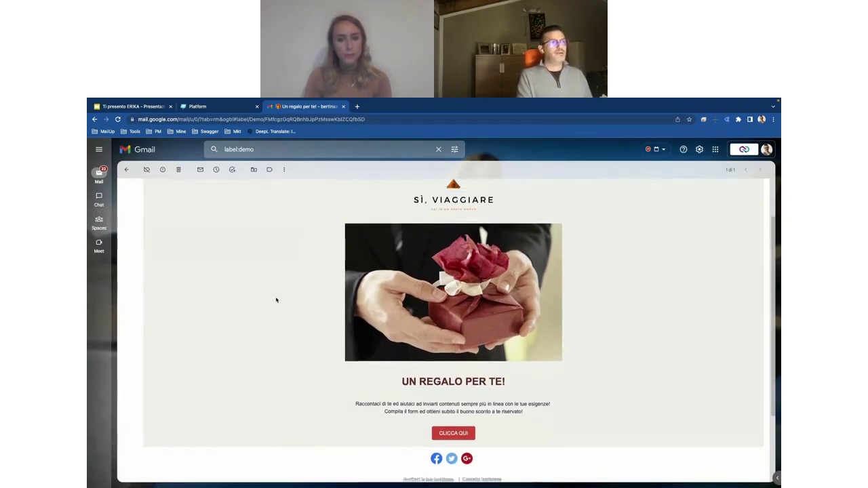
scroll(276, 298, "down", 1)
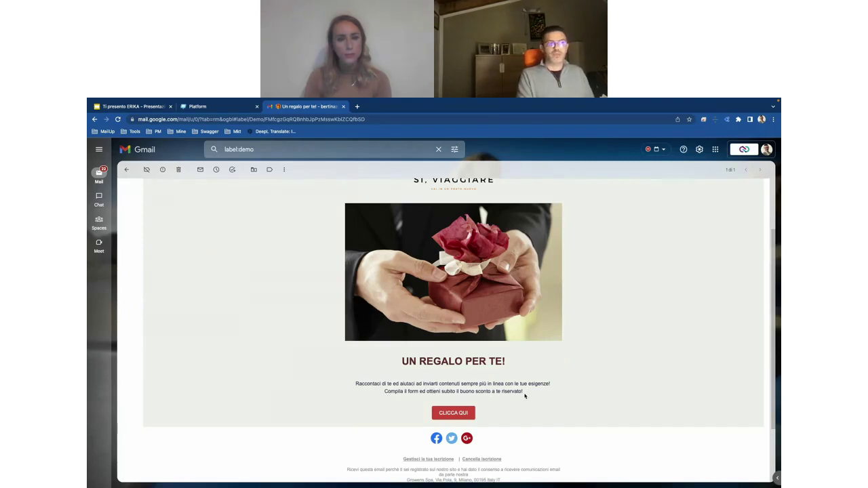
left_click(447, 415)
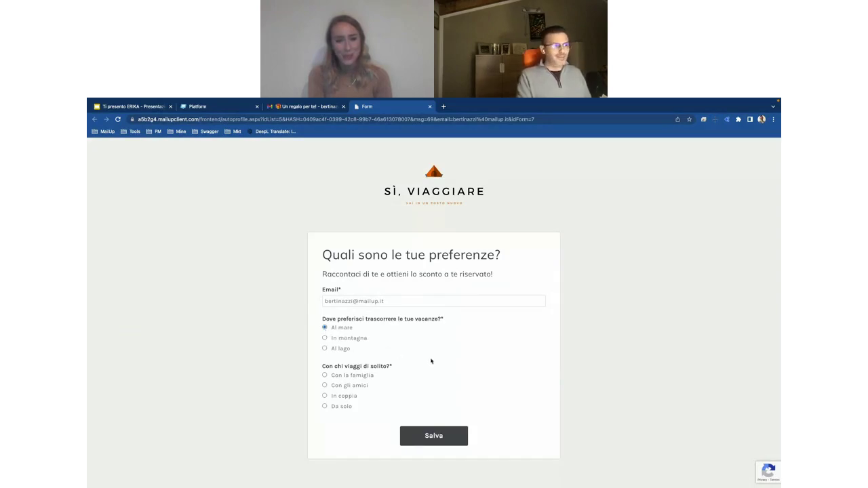
left_click(434, 436)
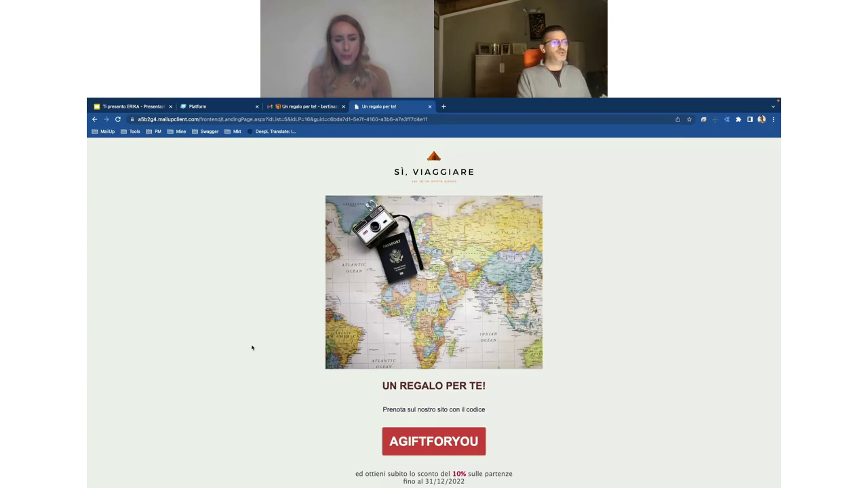
scroll(252, 347, "down", 2)
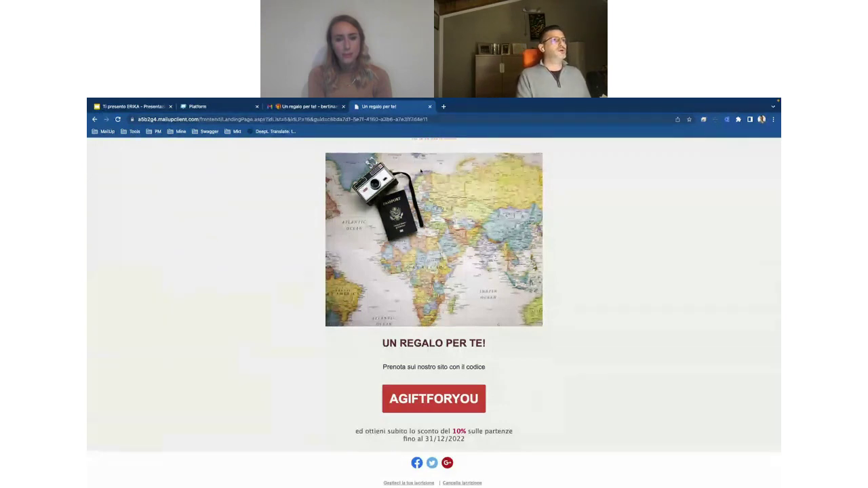
Step: Switch to the MailUp platform and review the recipient profile filters under Compagni di viaggio and Località preferita
left_click(210, 107)
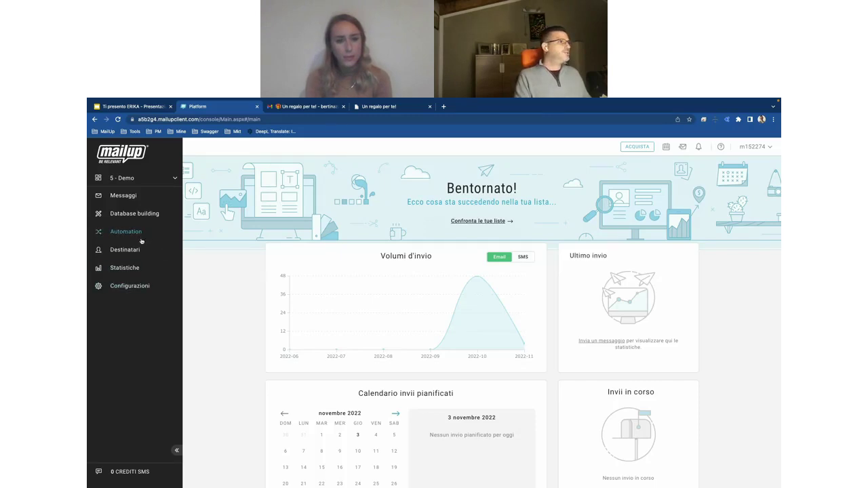
left_click(123, 252)
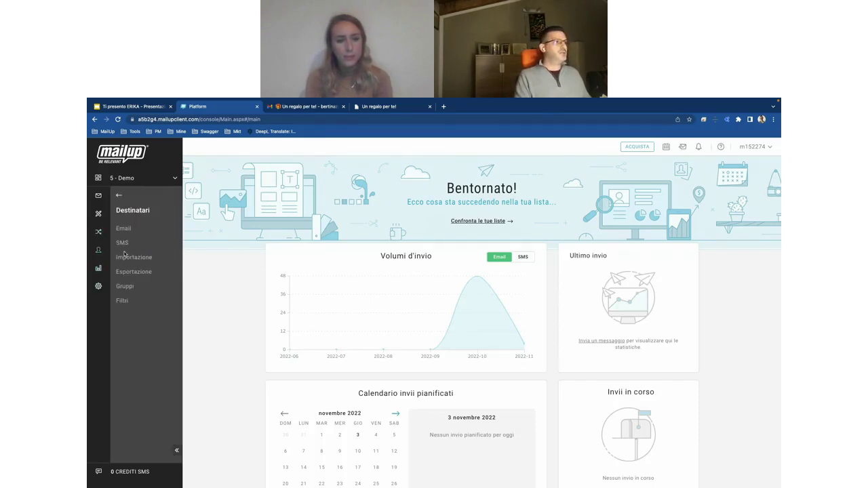
left_click(124, 301)
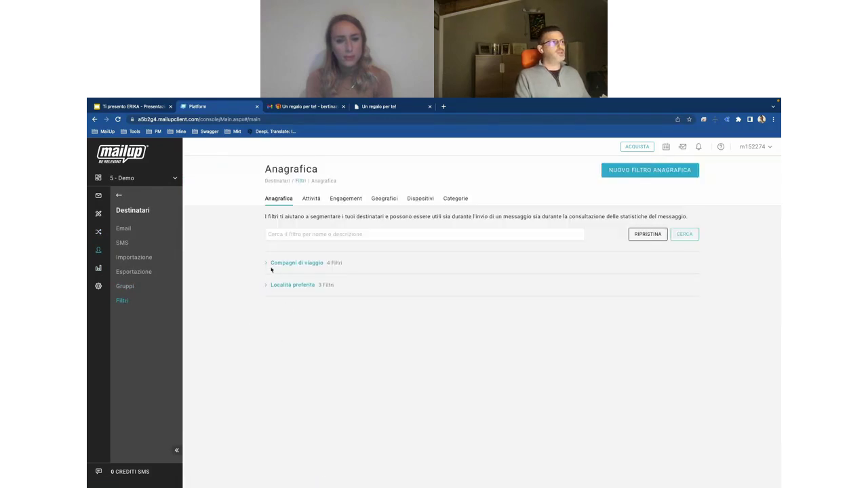
left_click(265, 265)
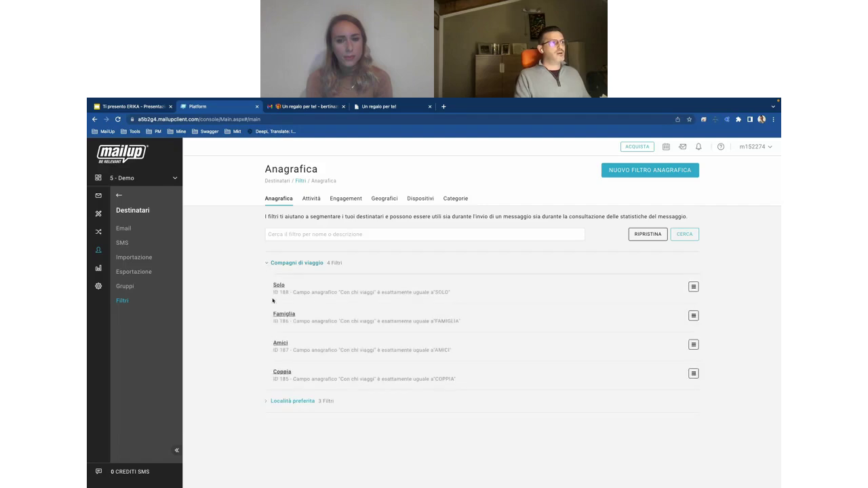
left_click(266, 402)
scroll(247, 332, "down", 1)
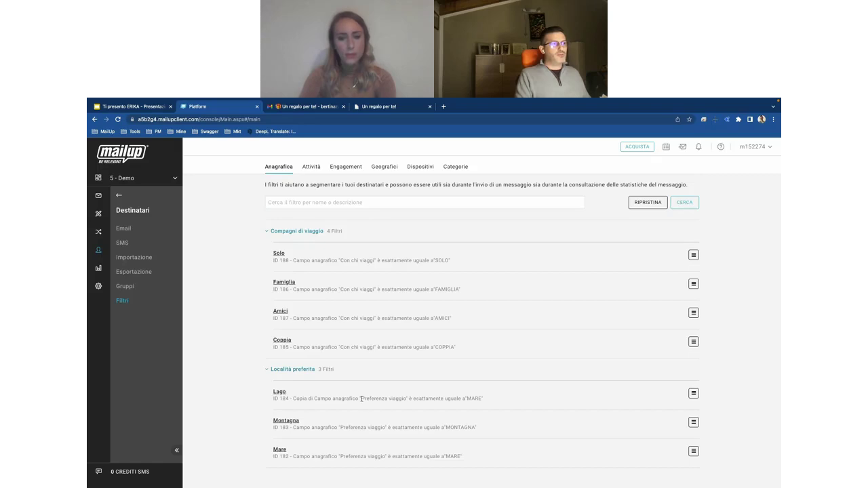
left_click_drag(360, 398, 405, 398)
left_click(390, 391)
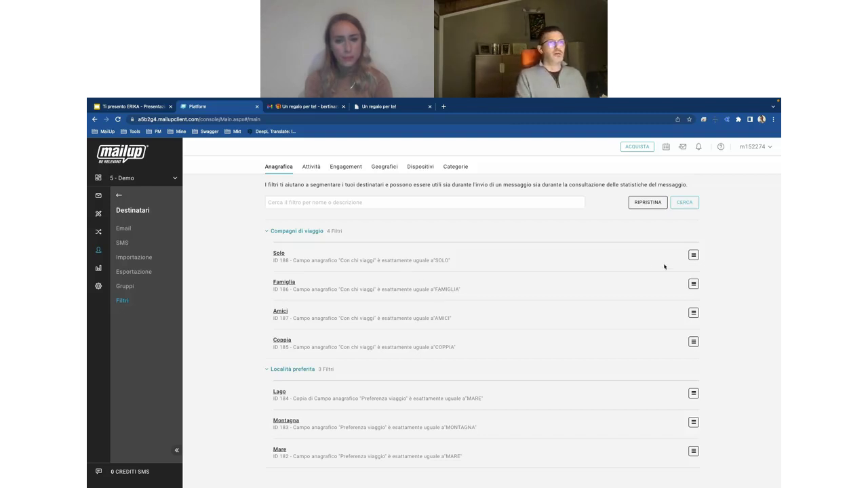
Step: Open the Solo filter for editing, examine its condition, and calculate the matching subscribers
left_click(693, 255)
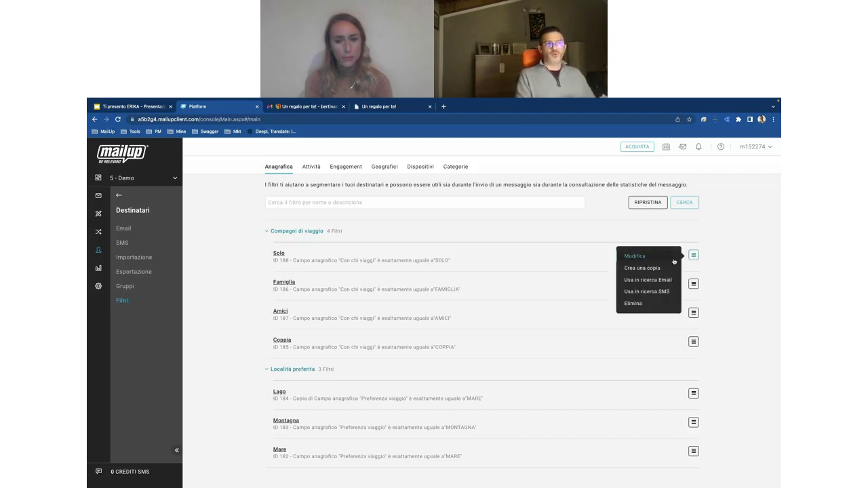
left_click(666, 256)
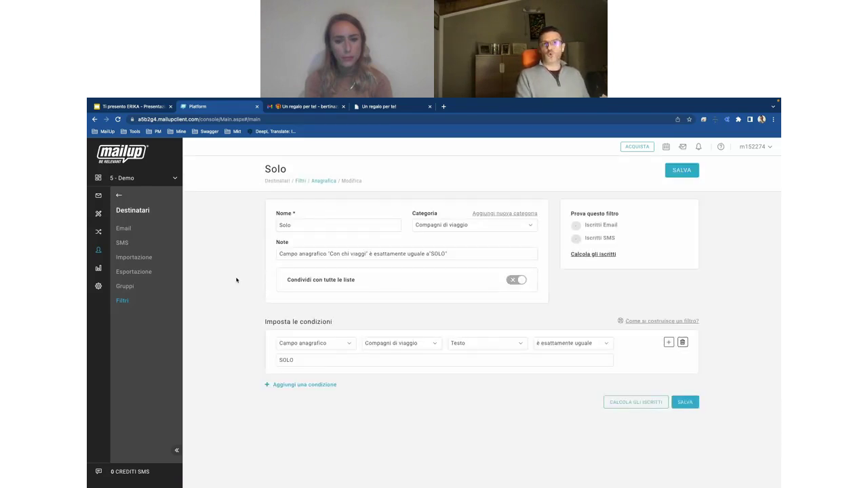
left_click(297, 226)
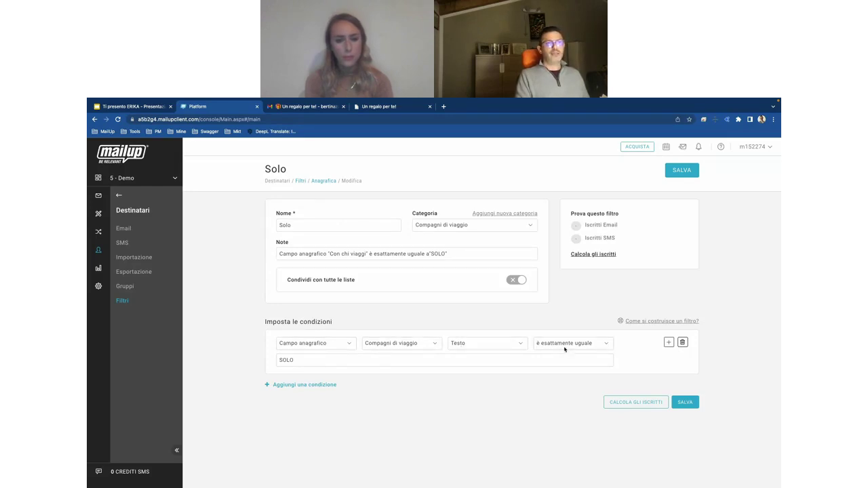
left_click_drag(303, 361, 230, 361)
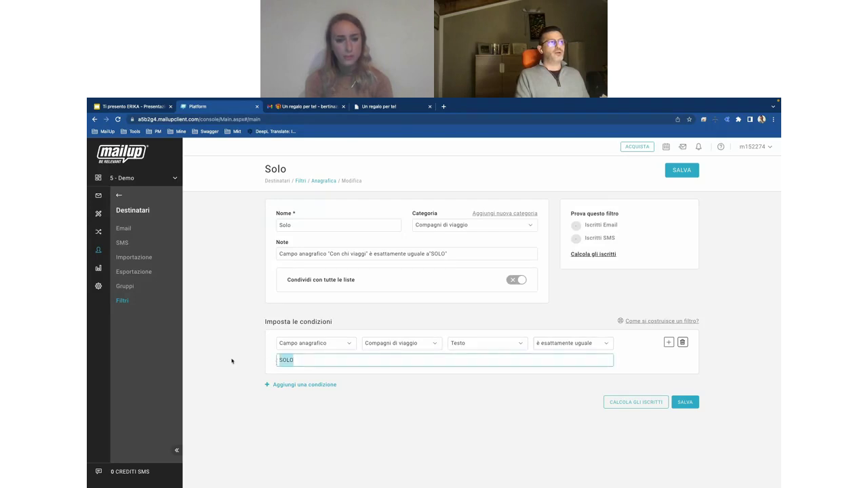
left_click(229, 360)
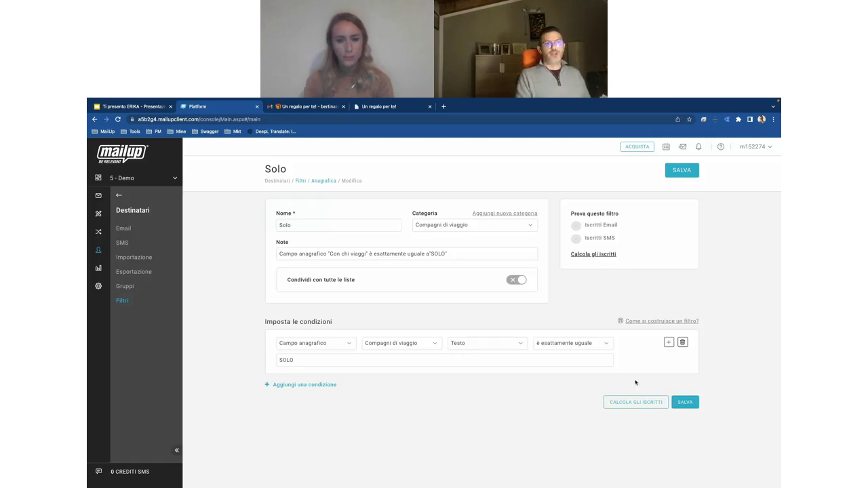
left_click(636, 404)
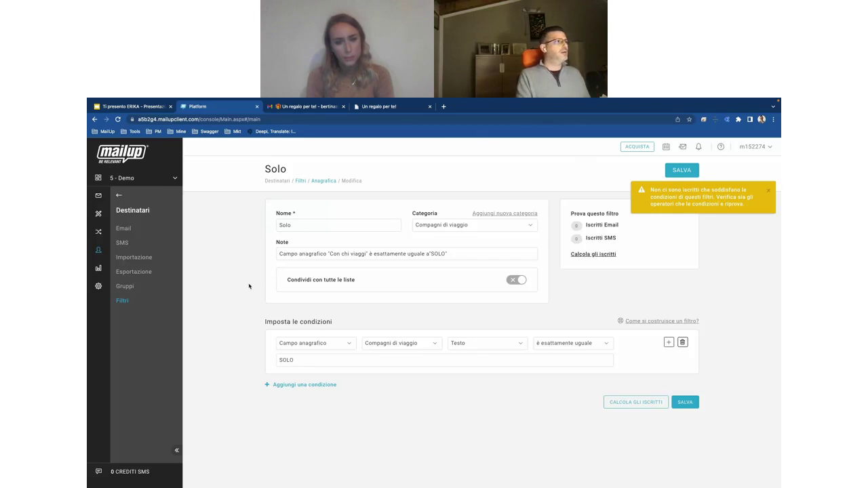
Step: Open the settings of the "Un regalo per te!" landing page in the Database building area
left_click(100, 215)
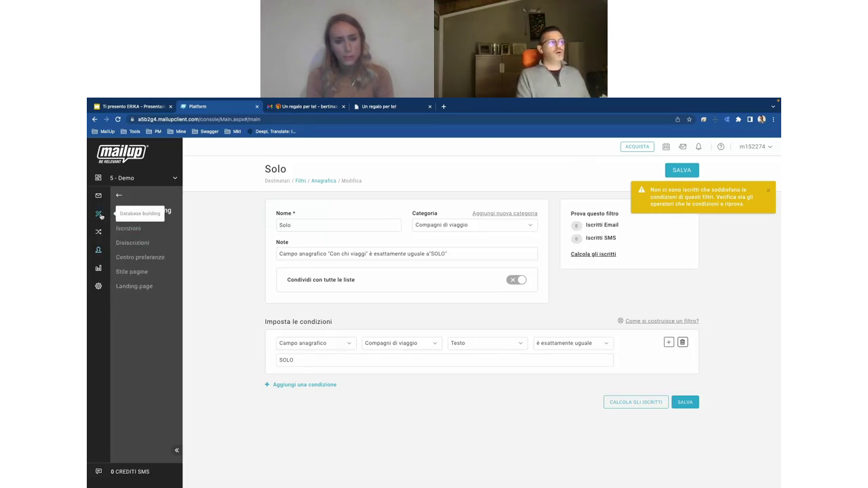
left_click(122, 287)
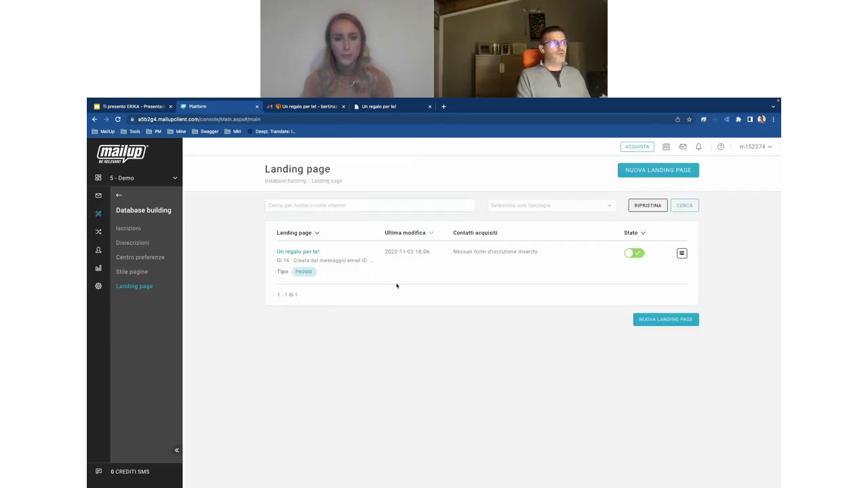
left_click(681, 253)
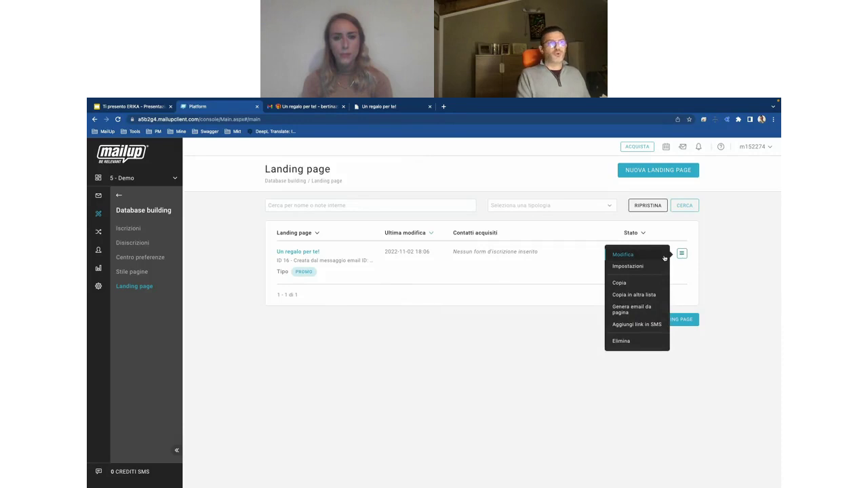
left_click(641, 266)
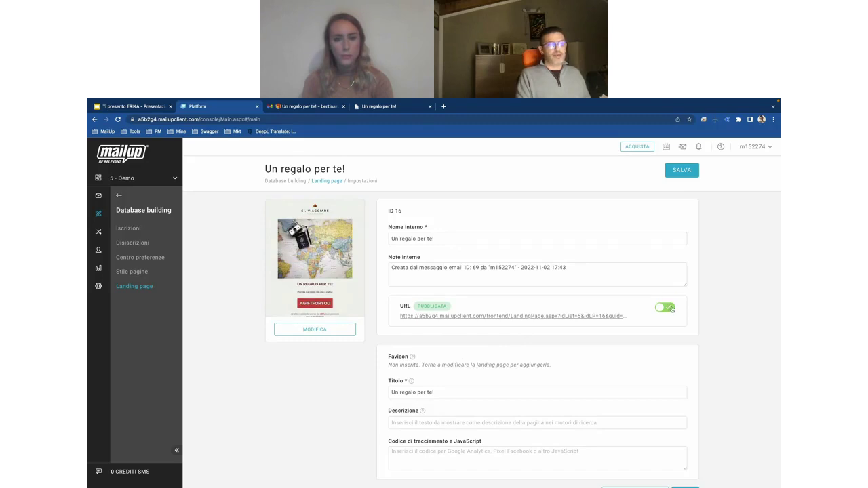
Step: Open the landing page's design in the editor, review its content down to the footer, and exit without saving
mouse_move(320, 252)
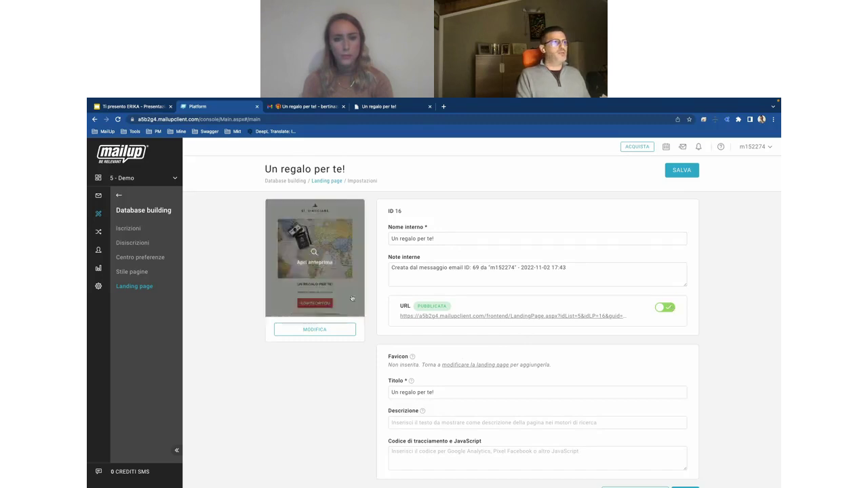
left_click(317, 332)
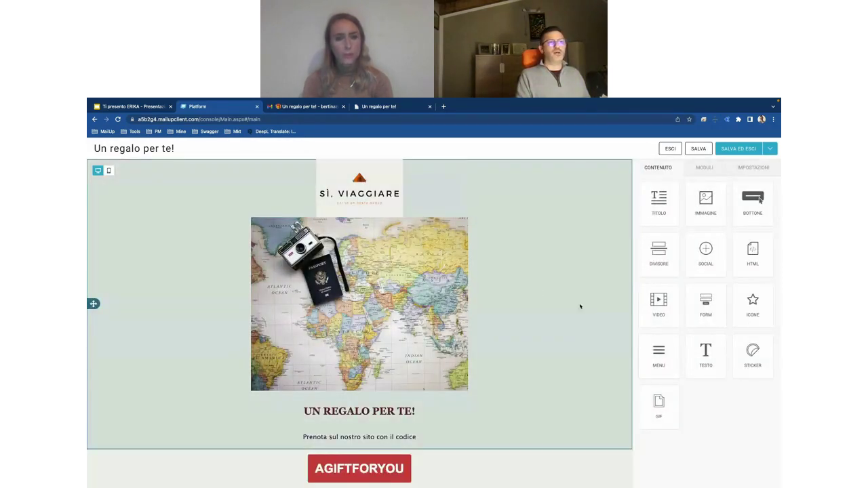
scroll(581, 312, "down", 2)
scroll(581, 312, "down", 2)
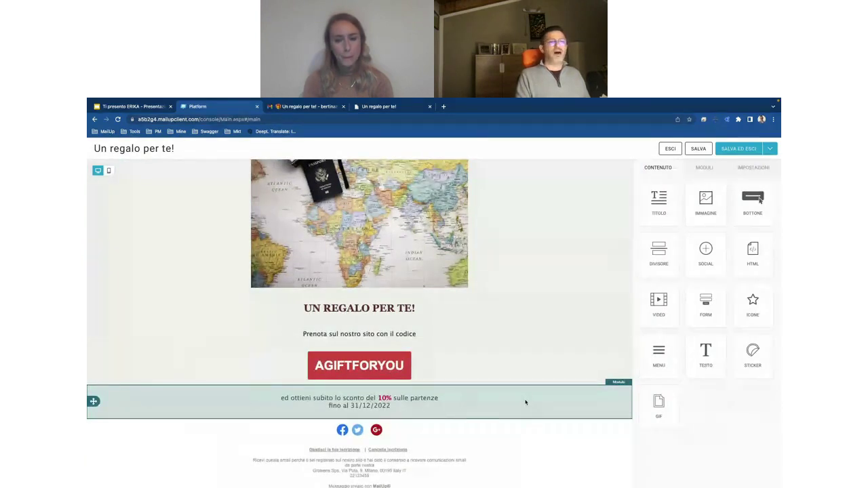
left_click(670, 149)
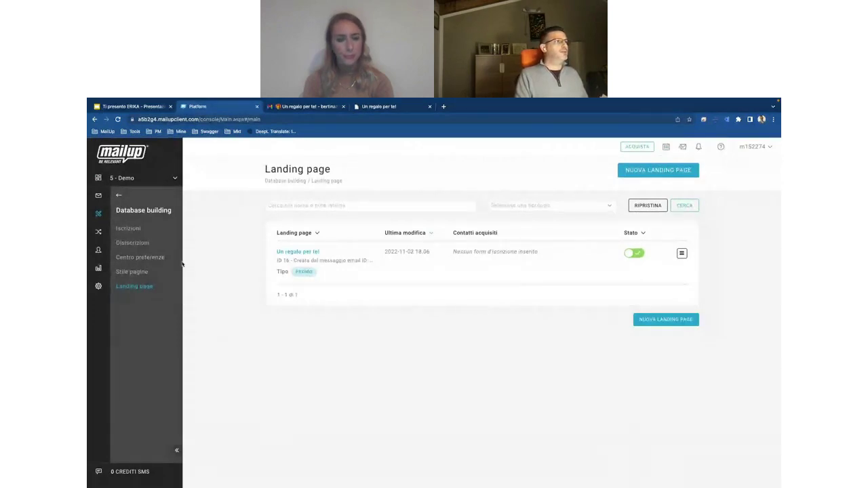
Step: Open the "Raccontaci di te!" profiling form for editing from the subscription tools
left_click(137, 232)
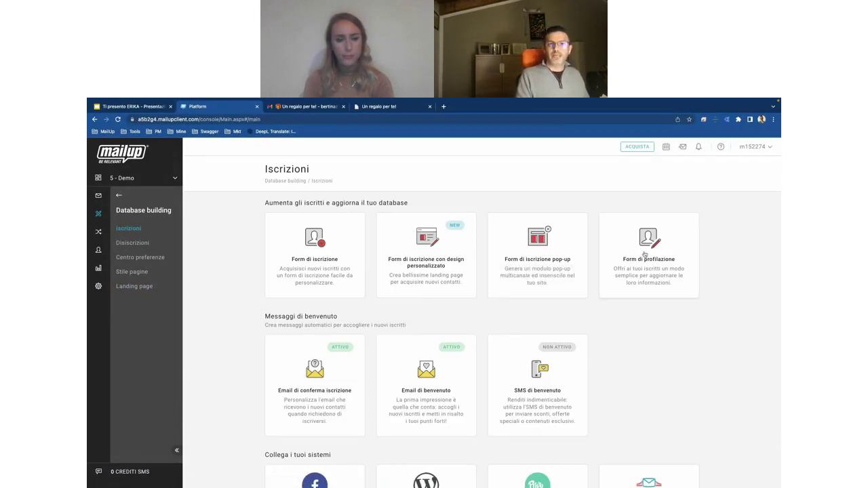
left_click(645, 255)
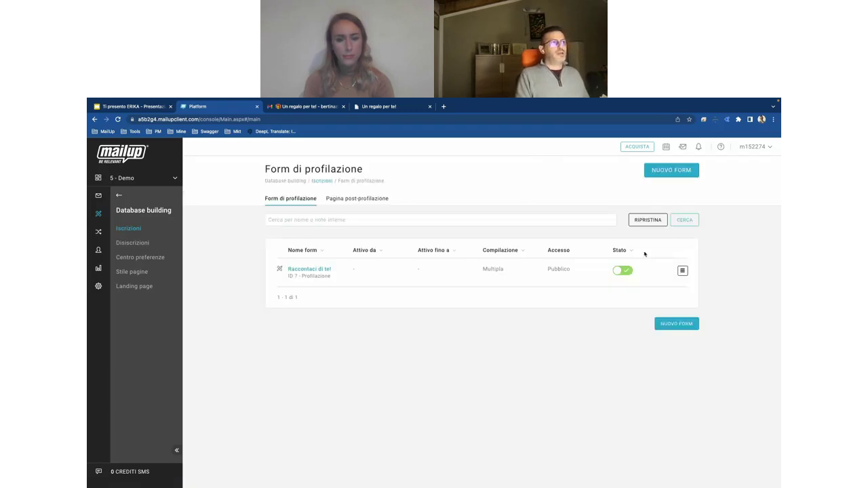
left_click(322, 270)
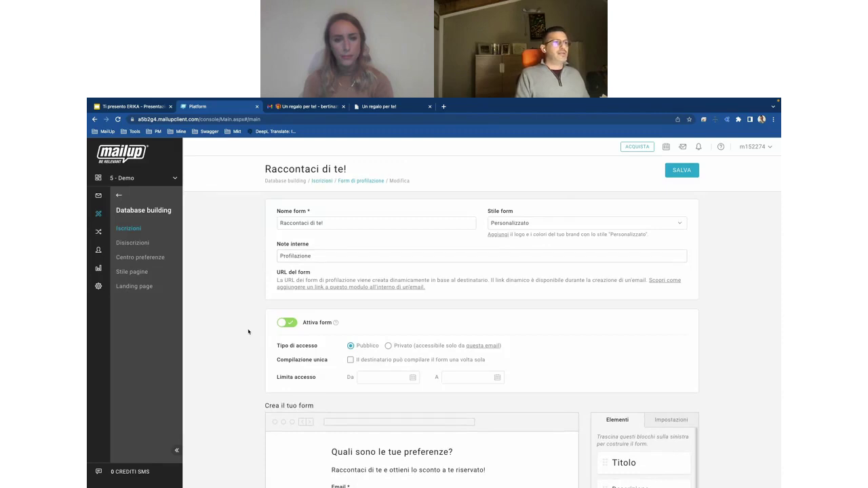
Step: Examine the settings of the holiday preference question, highlighting the saved value MARE among its options, and review the rest of the form
scroll(256, 247, "down", 4)
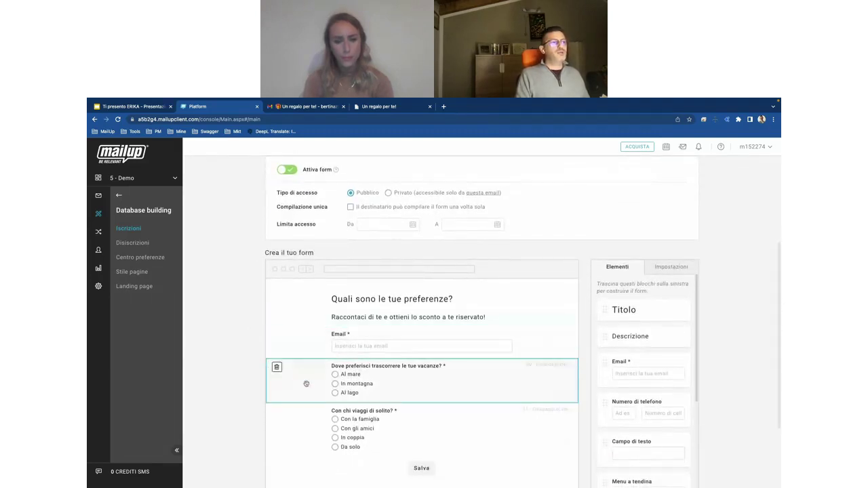
left_click(434, 389)
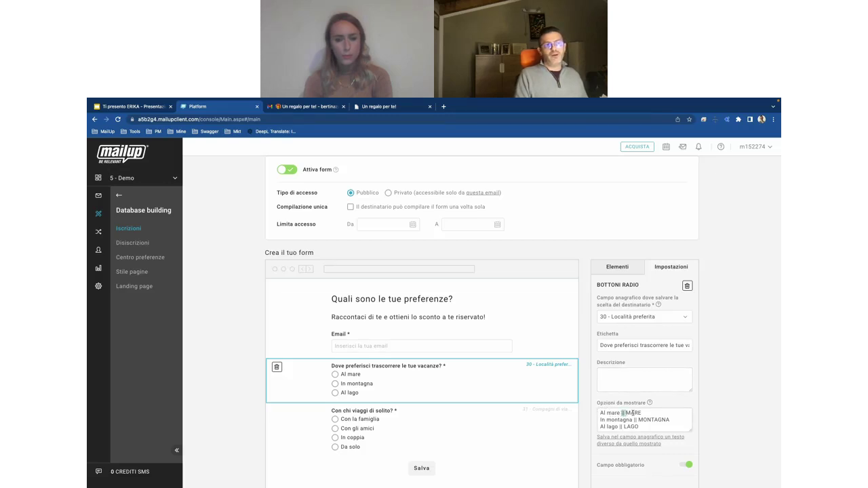
double_click(628, 413)
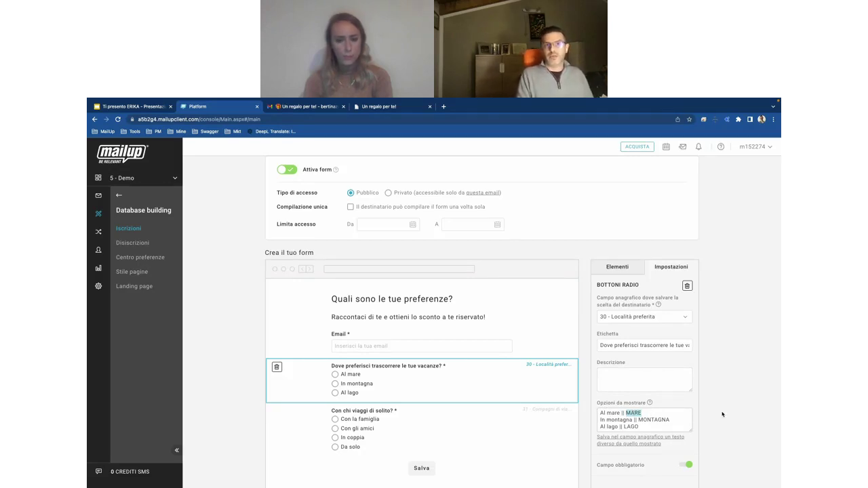
scroll(722, 414, "down", 1)
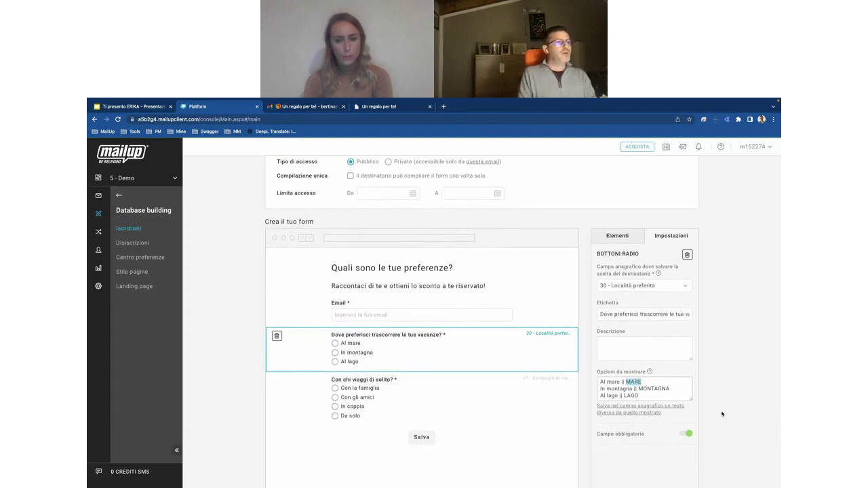
scroll(721, 415, "down", 1)
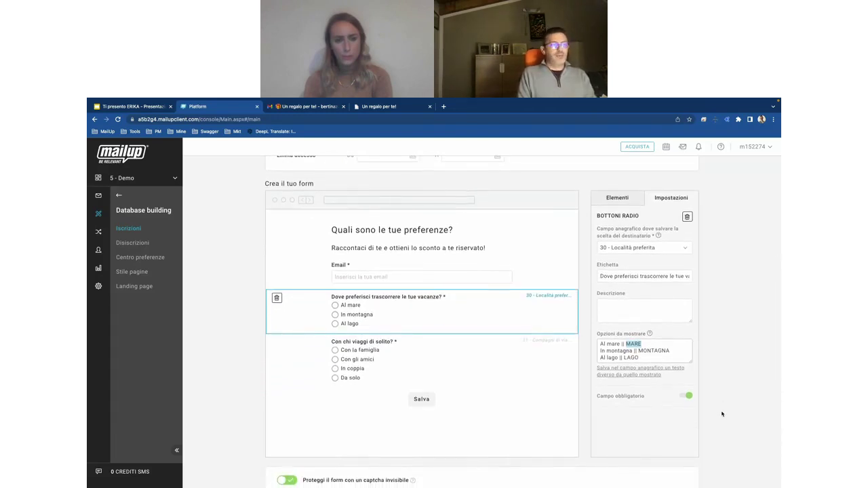
scroll(722, 414, "down", 1)
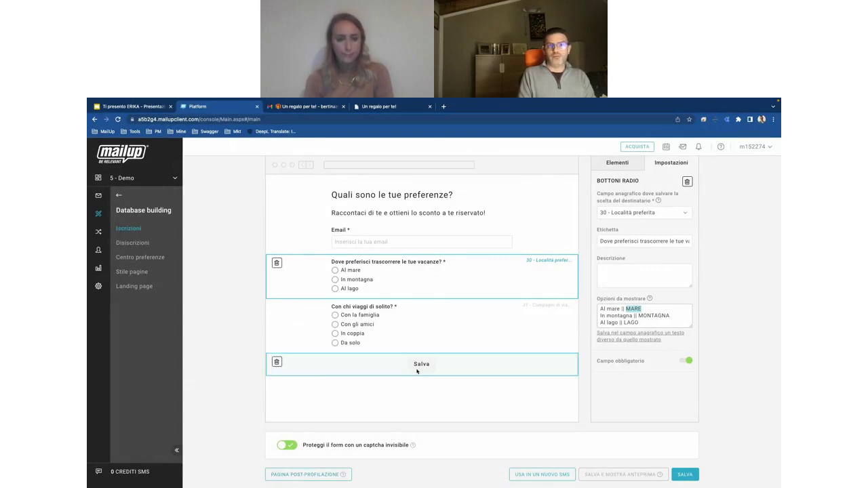
Step: Open the form's post-profiling page and examine the landing page assigned to the "Modifiche salvate" case in its landing page configuration
left_click(304, 474)
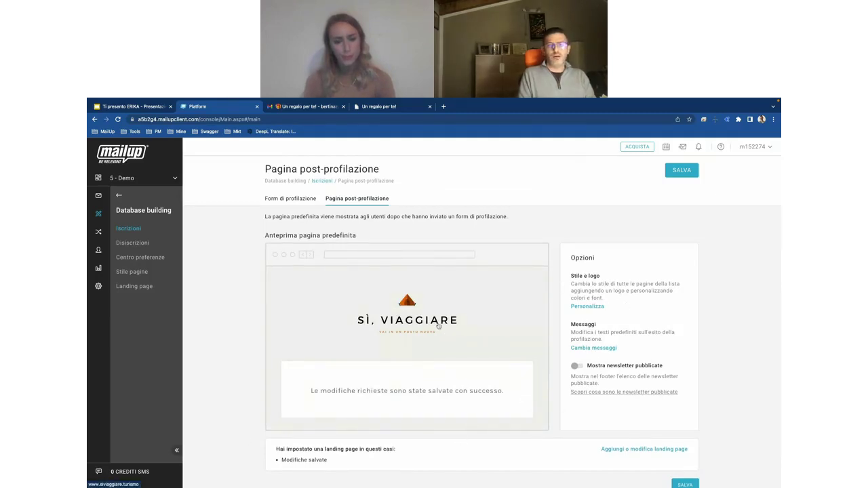
left_click(648, 451)
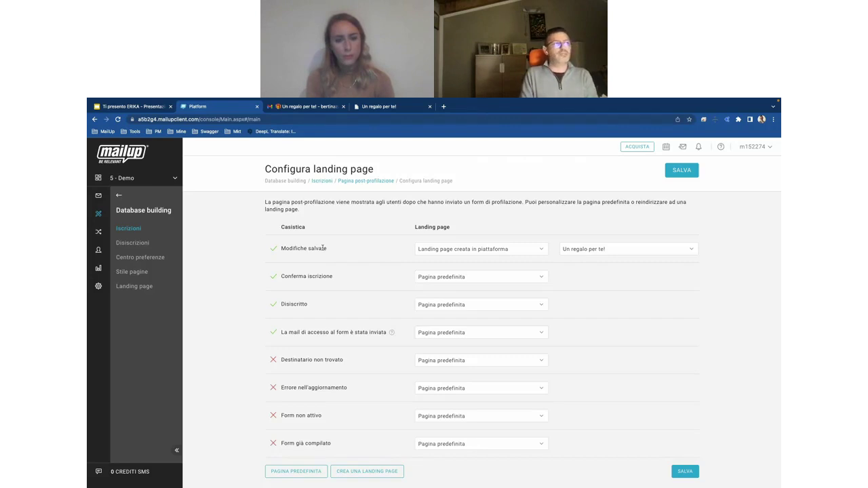
left_click_drag(282, 248, 332, 251)
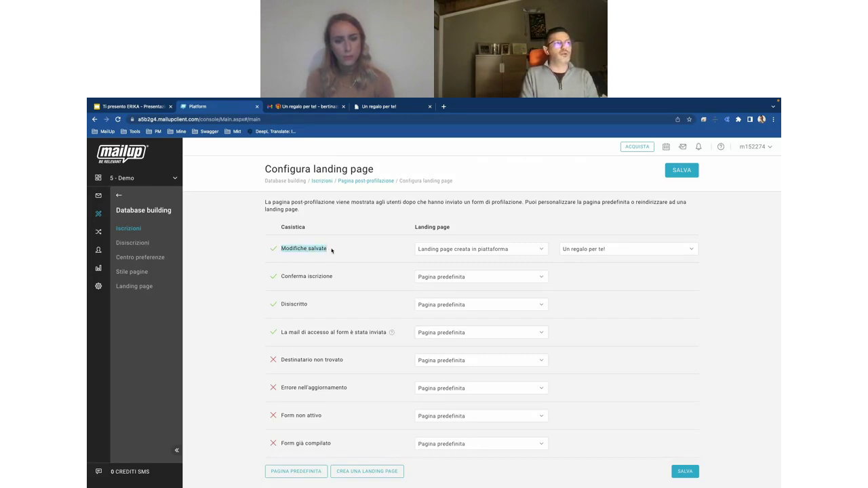
left_click(341, 252)
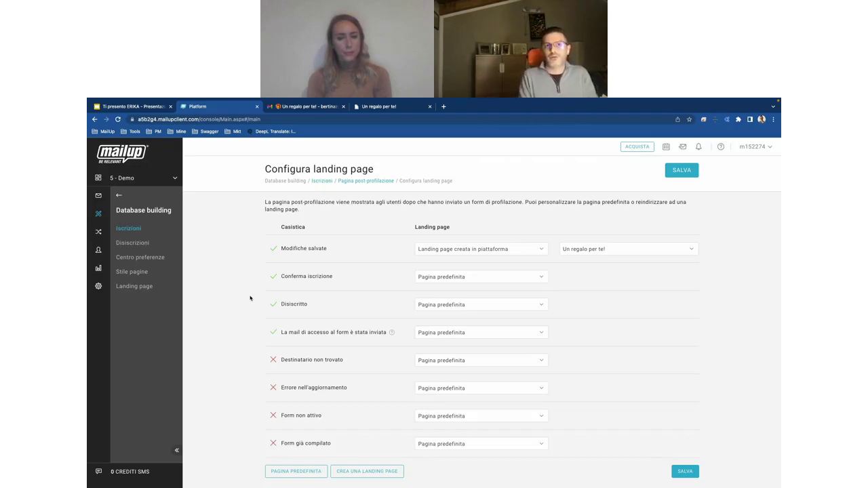
Step: Open the list of email messages and filter it by the tag Profilazione
left_click(102, 197)
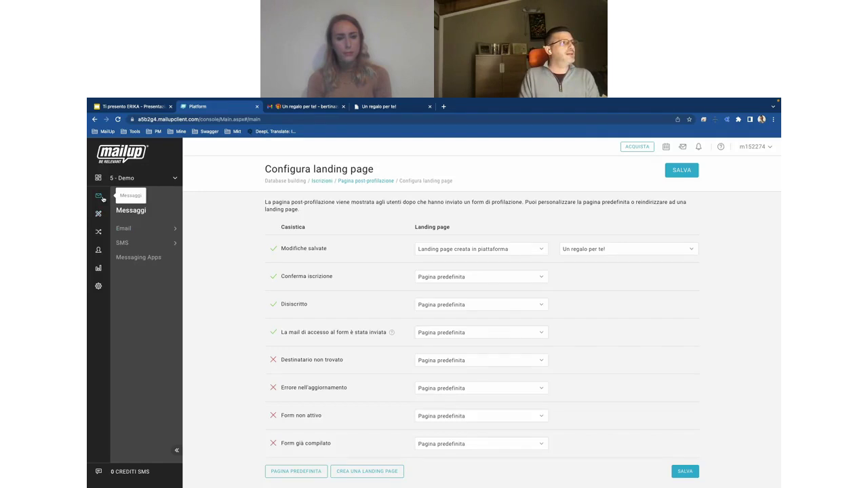
left_click(125, 229)
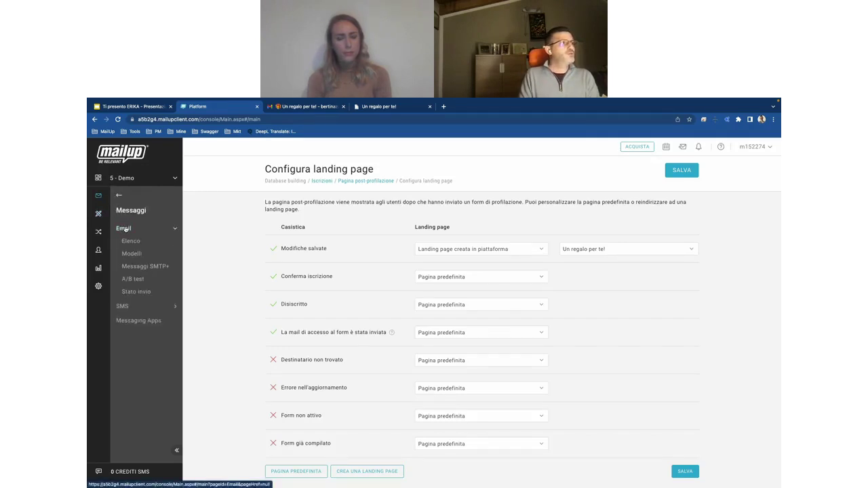
left_click(131, 242)
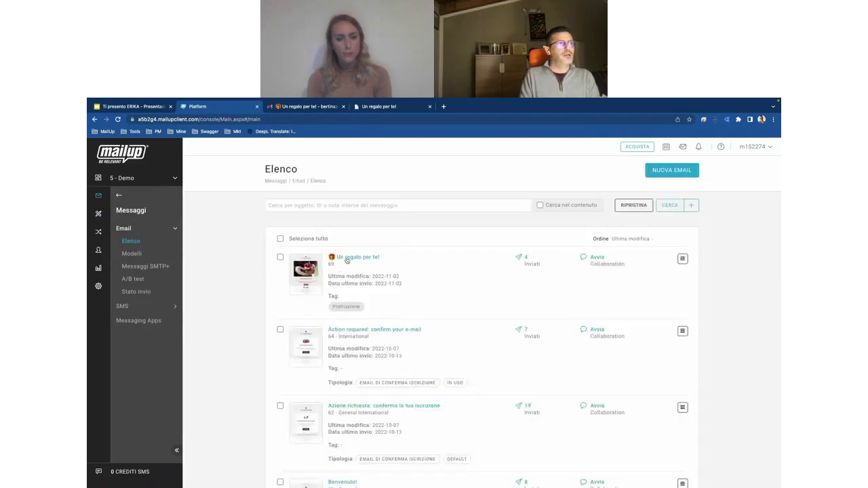
left_click(691, 205)
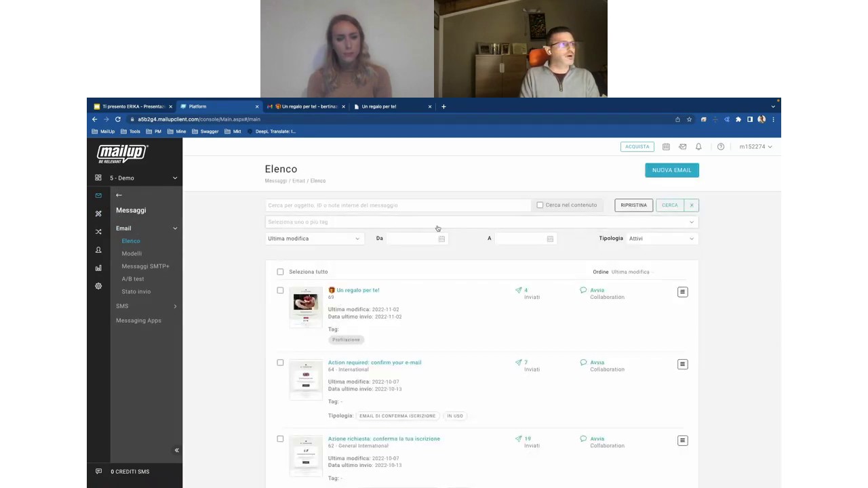
left_click(361, 223)
left_click(293, 249)
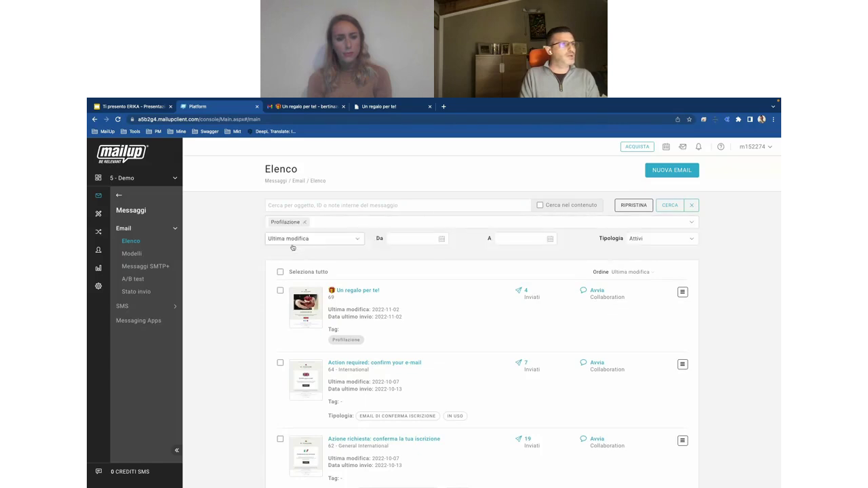
left_click(669, 204)
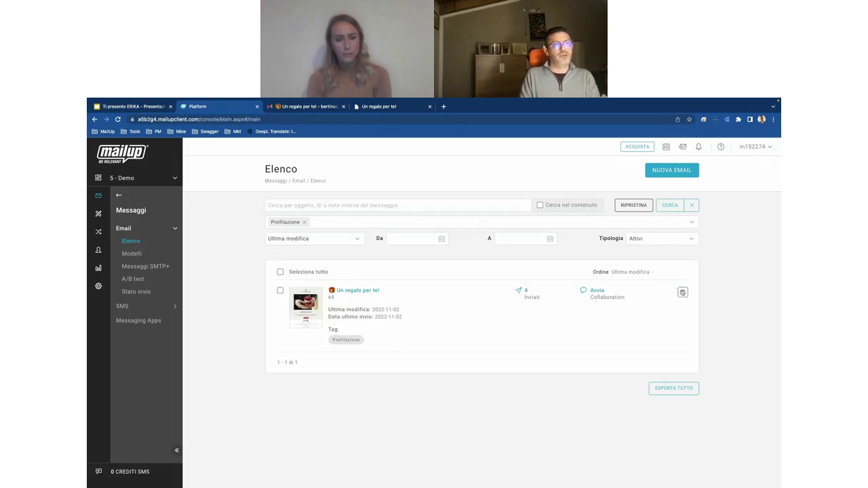
Step: Open the "Un regalo per te!" email's design, link the "CLICCA QUI" button to the "Raccontaci di te!" profile update form, and save and exit
left_click(359, 291)
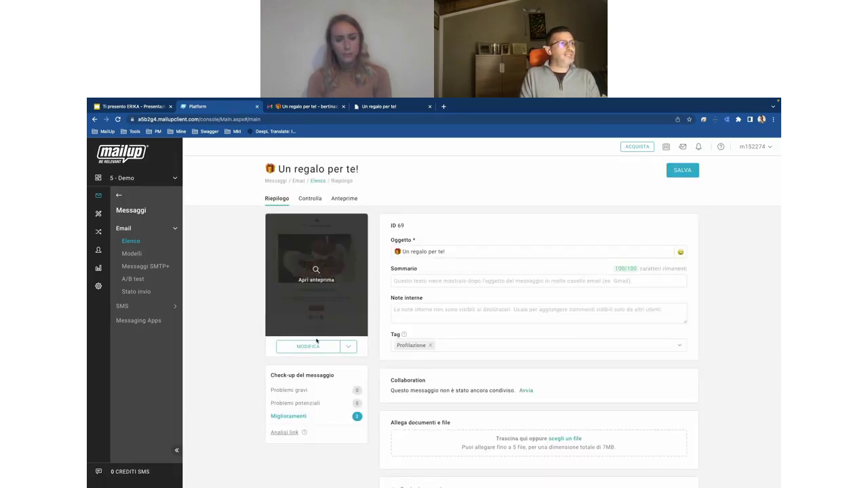
left_click(314, 349)
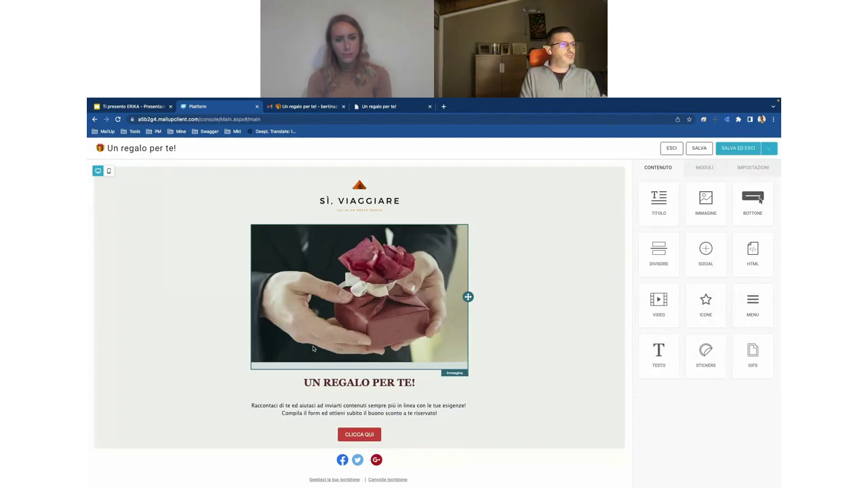
left_click(369, 436)
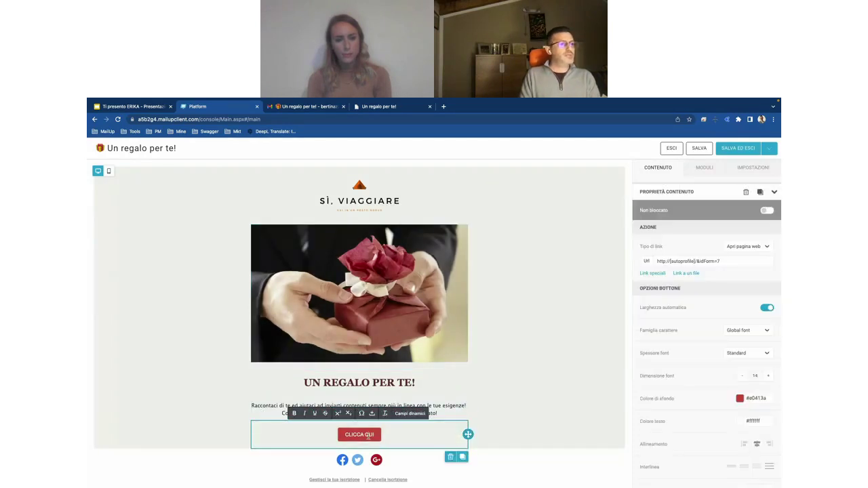
left_click(653, 274)
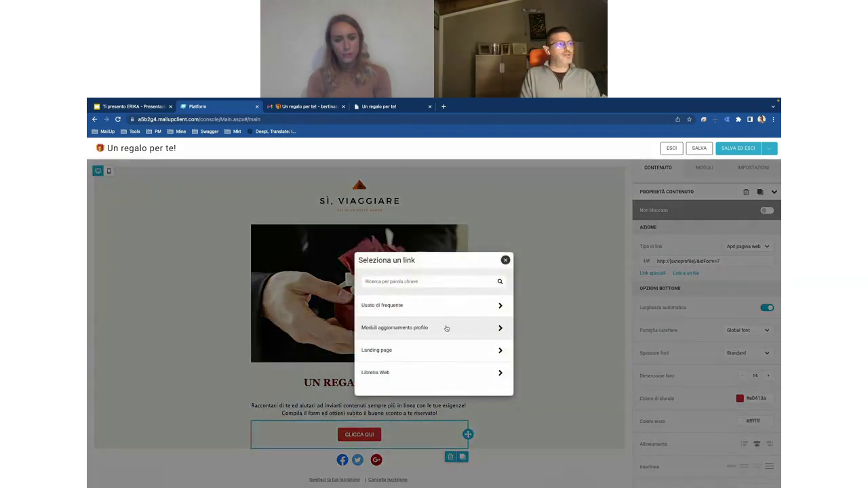
left_click(382, 329)
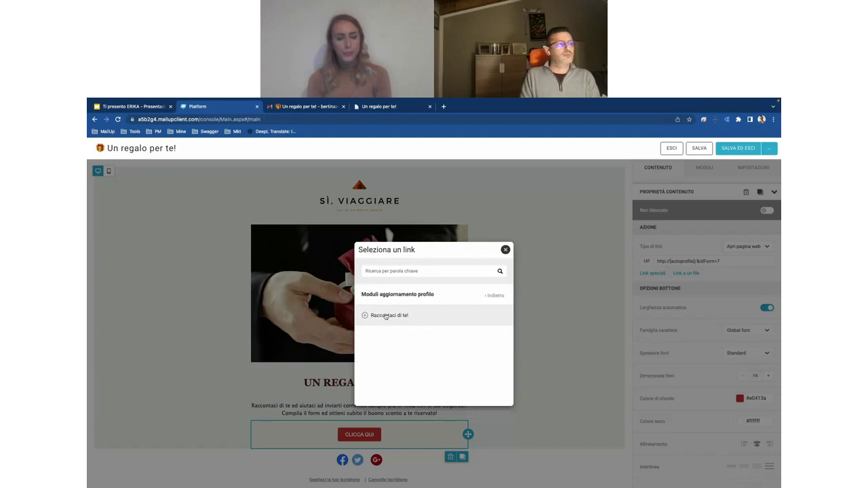
left_click(385, 316)
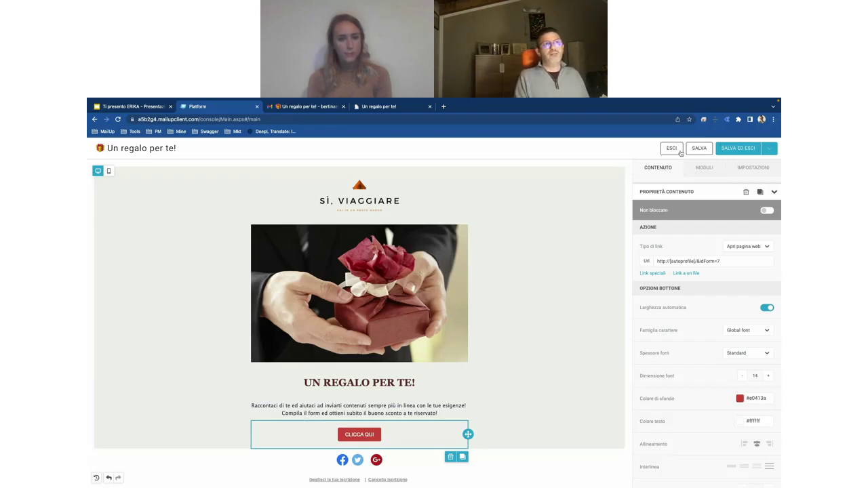
left_click(723, 149)
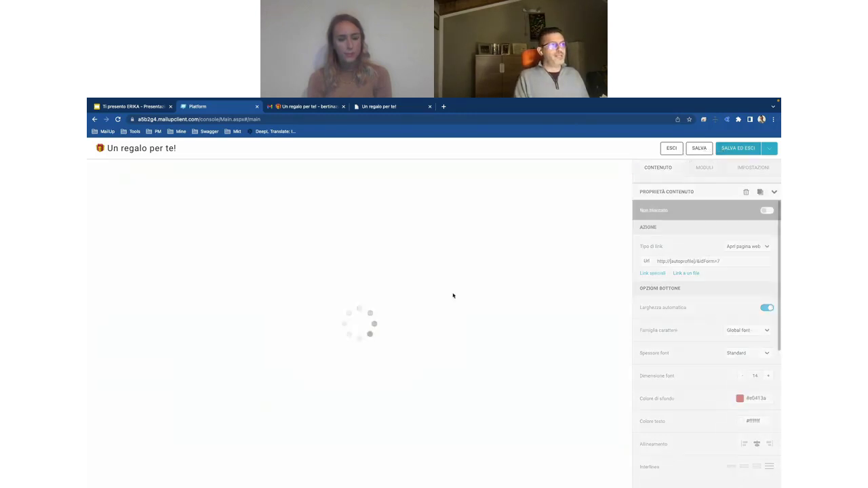